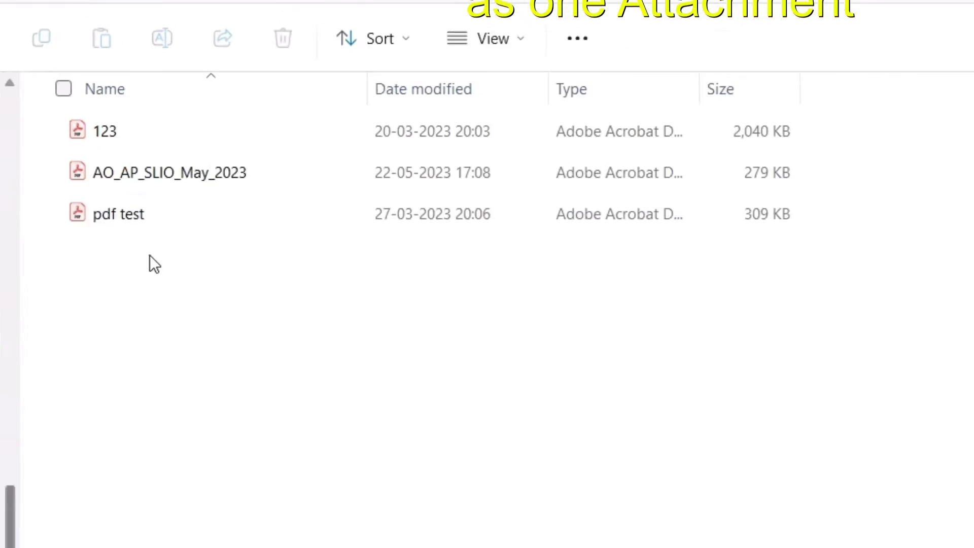
# Select the three PDFs 123, AO_AP_SLIO_May_2023 and pdf test together.
pyautogui.moveTo(898, 236); pyautogui.dragTo(200, 76)
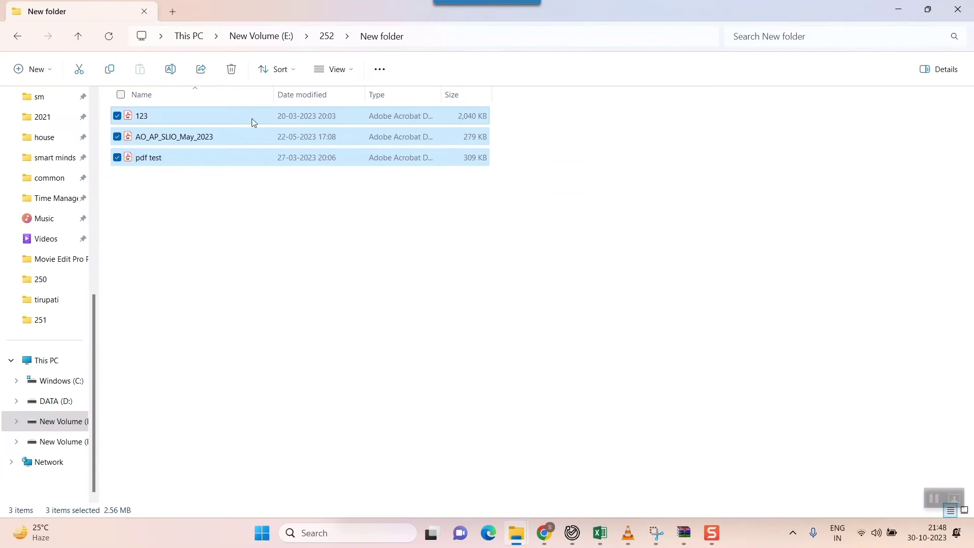
# Create a new empty WinRAR ZIP archive in the folder, keeping the default name.
pyautogui.click(195, 257)
pyautogui.rightClick(198, 258)
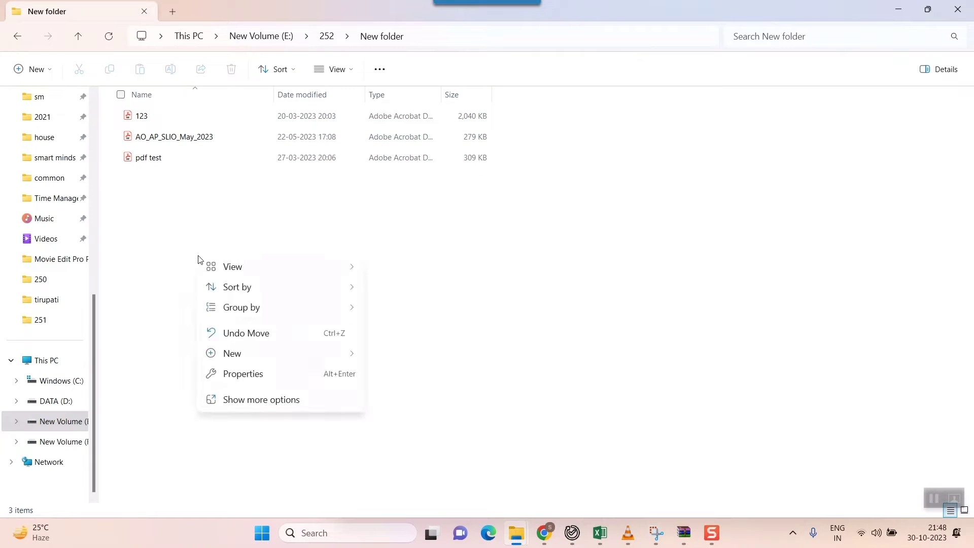
pyautogui.moveTo(239, 355)
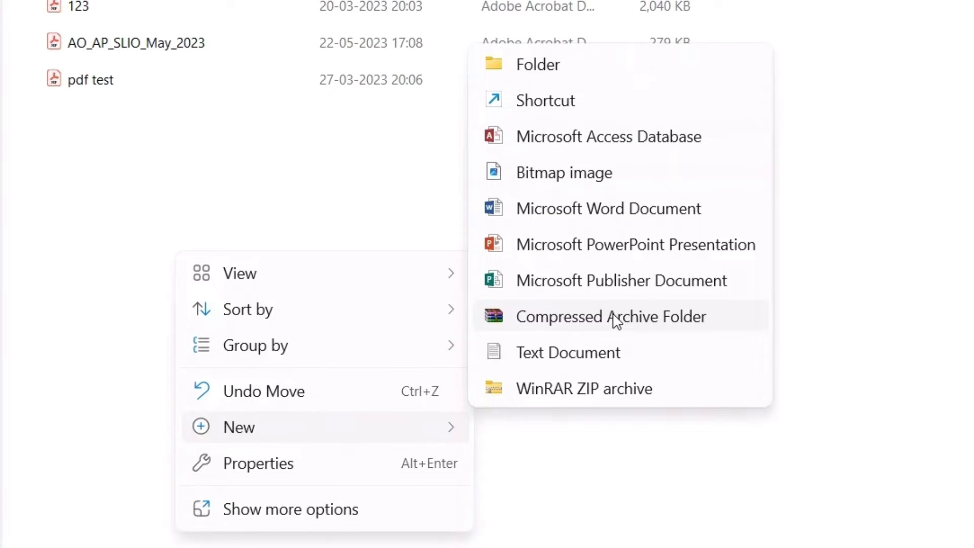
pyautogui.click(558, 394)
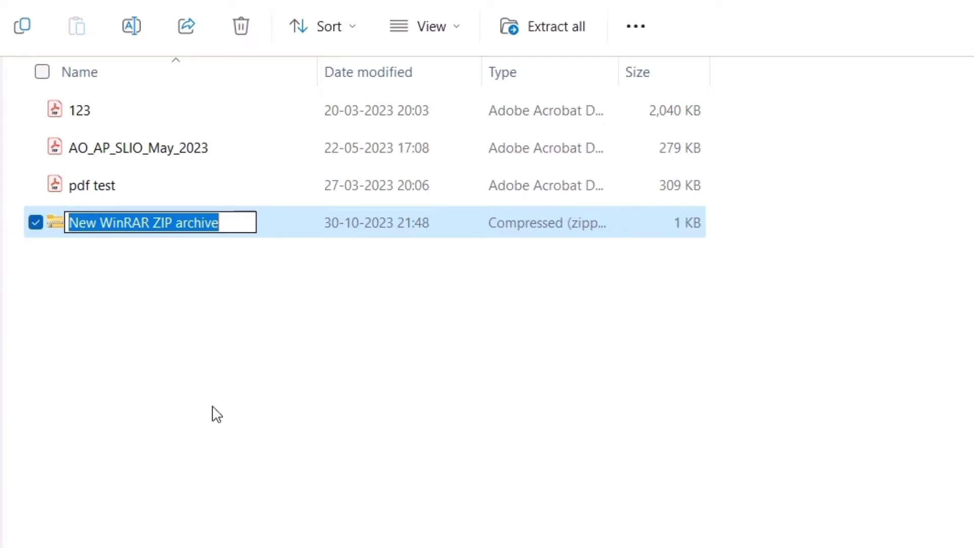
pyautogui.click(217, 415)
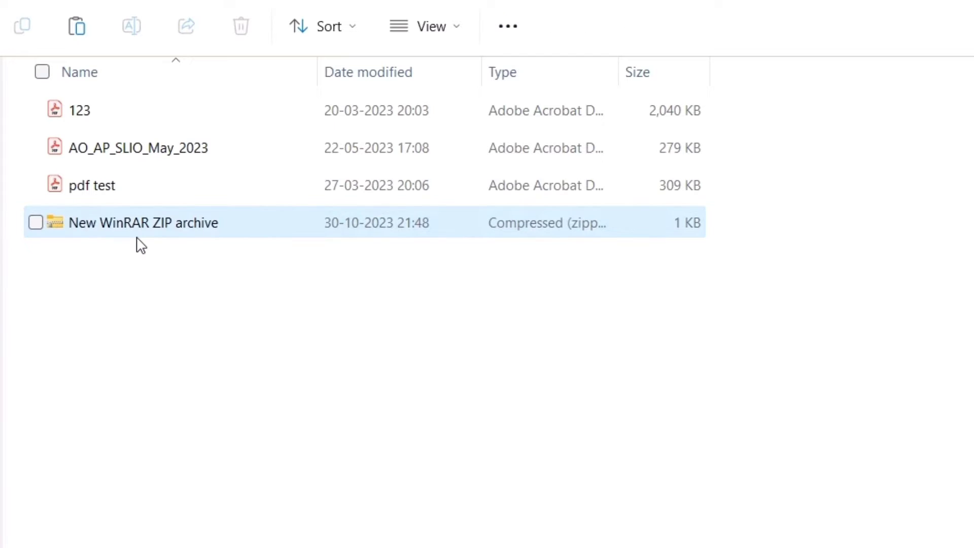
# Select and copy the three PDFs 123, AO_AP_SLIO_May_2023 and pdf test.
pyautogui.click(107, 184)
pyautogui.keyDown('ctrl'); pyautogui.click(112, 149); pyautogui.keyUp('ctrl')
pyautogui.keyDown('ctrl'); pyautogui.click(91, 109); pyautogui.keyUp('ctrl')
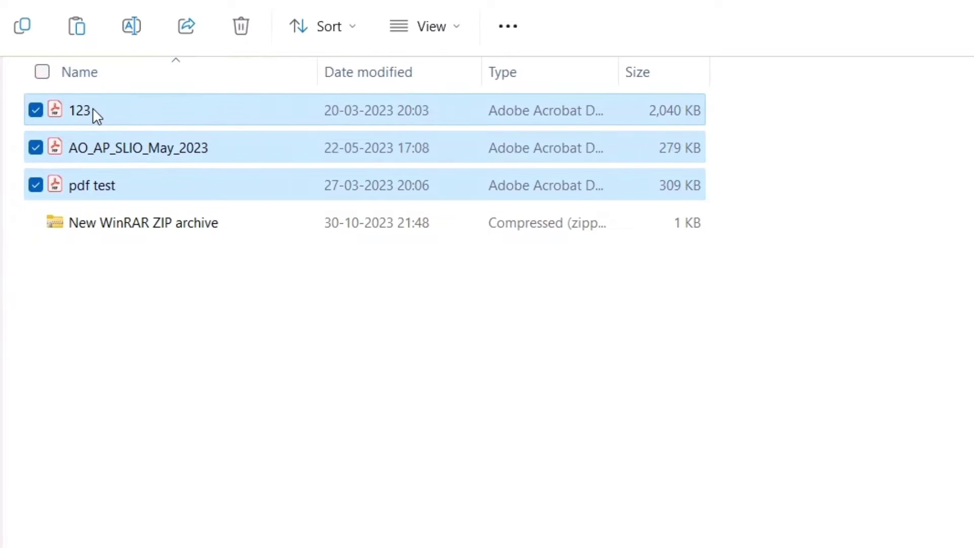
pyautogui.rightClick(93, 107)
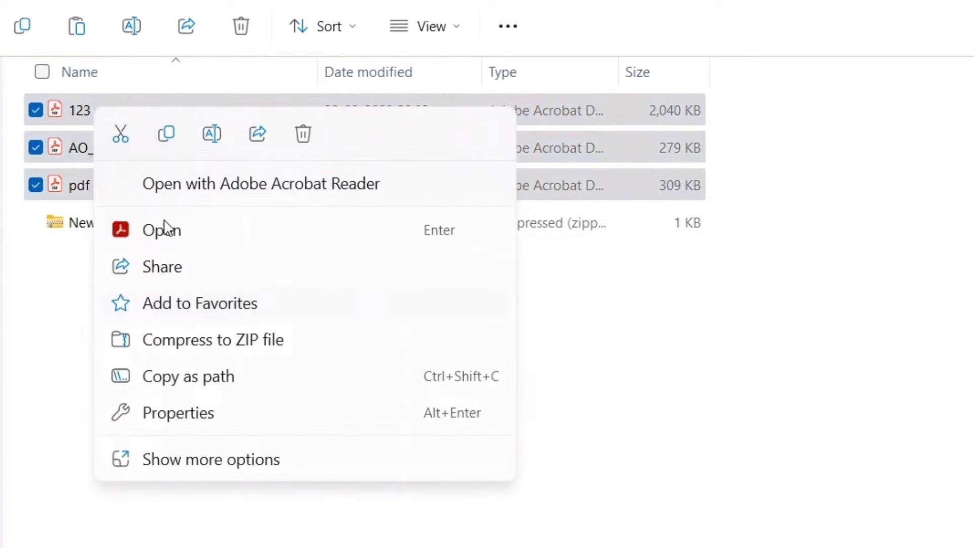
pyautogui.click(167, 135)
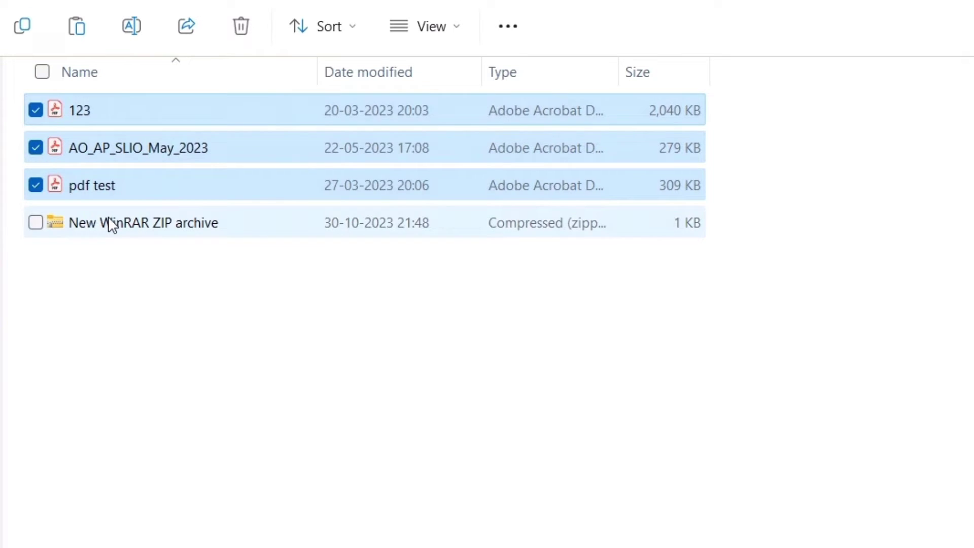
# Paste the copied PDFs into New WinRAR ZIP archive, growing it to 2,124 KB.
pyautogui.click(108, 224)
pyautogui.rightClick(109, 217)
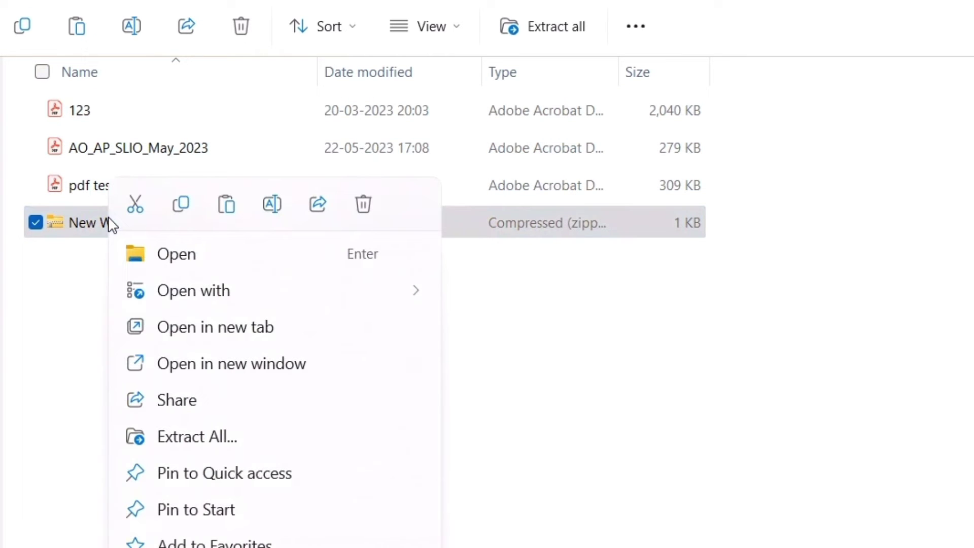
pyautogui.click(226, 205)
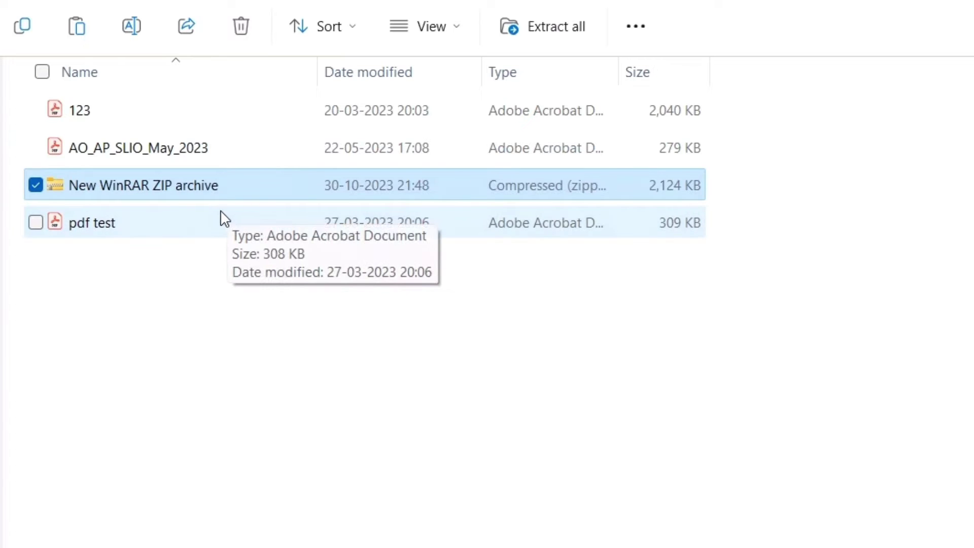
pyautogui.click(137, 340)
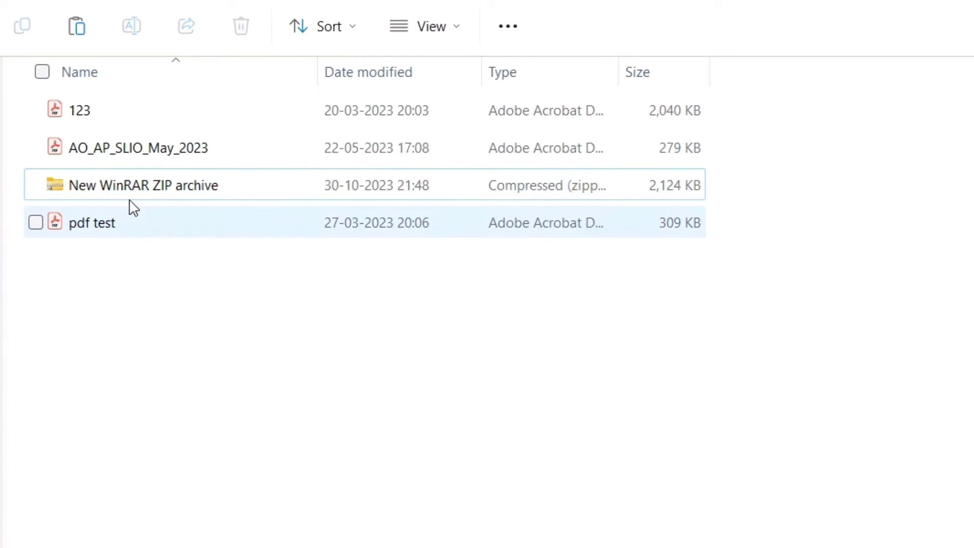
pyautogui.moveTo(124, 188)
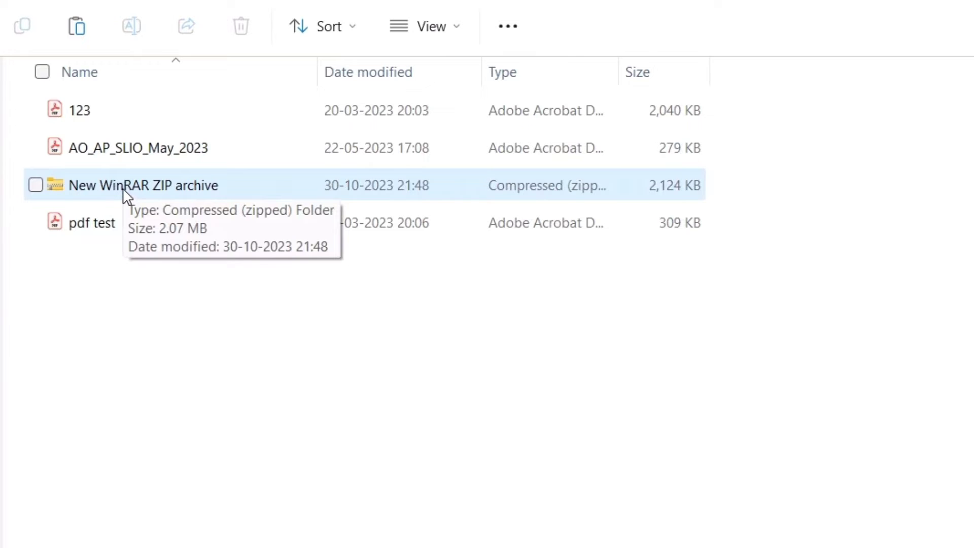
pyautogui.doubleClick(123, 188)
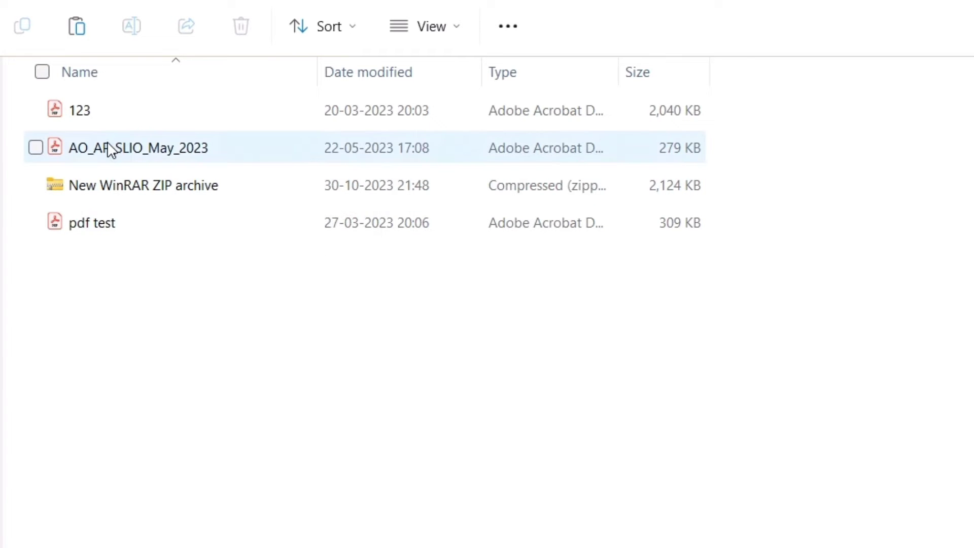
pyautogui.moveTo(61, 306); pyautogui.dragTo(94, 115)
# Select only the ZIP archive, then go to Gmail in a new Chrome tab and compose a message.
pyautogui.click(158, 293)
pyautogui.click(152, 191)
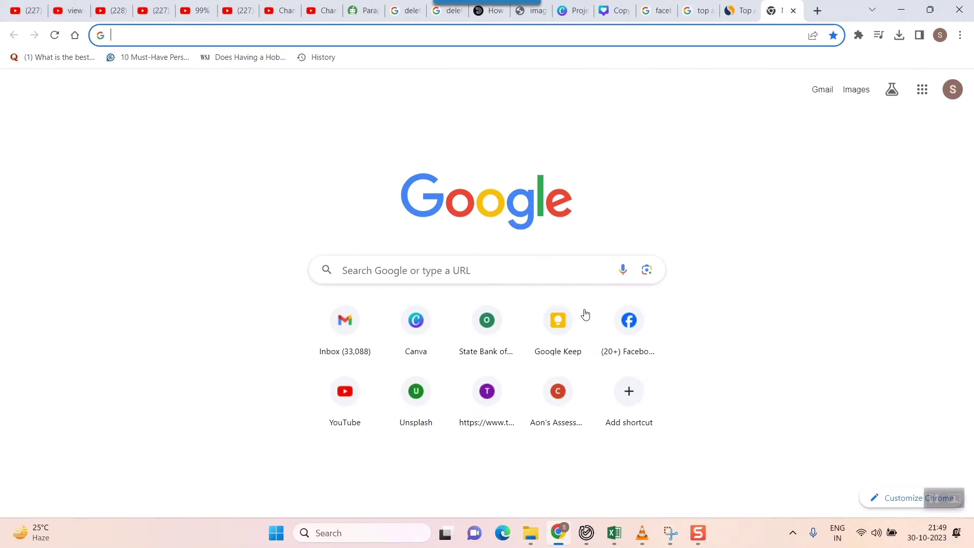
pyautogui.click(817, 10)
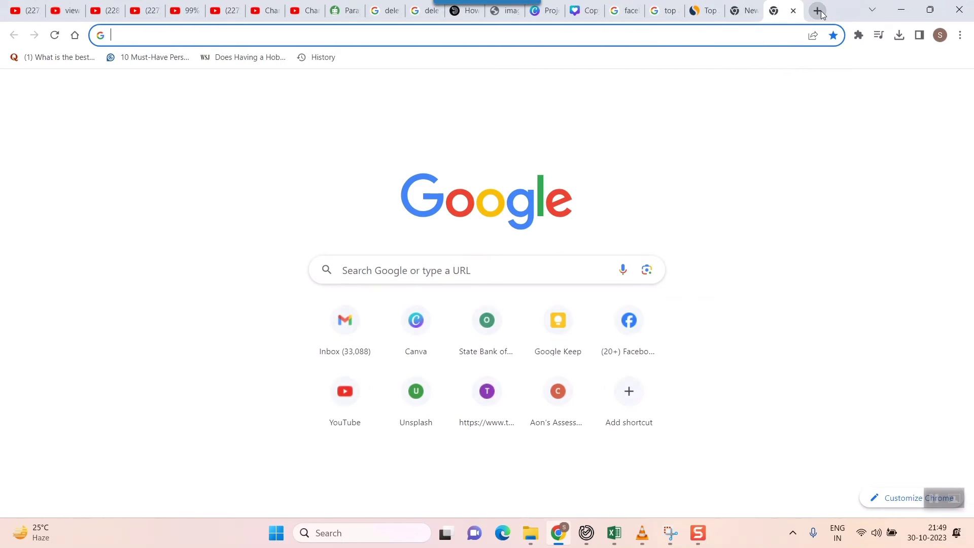
pyautogui.write('gmail.com')
pyautogui.press('Return')
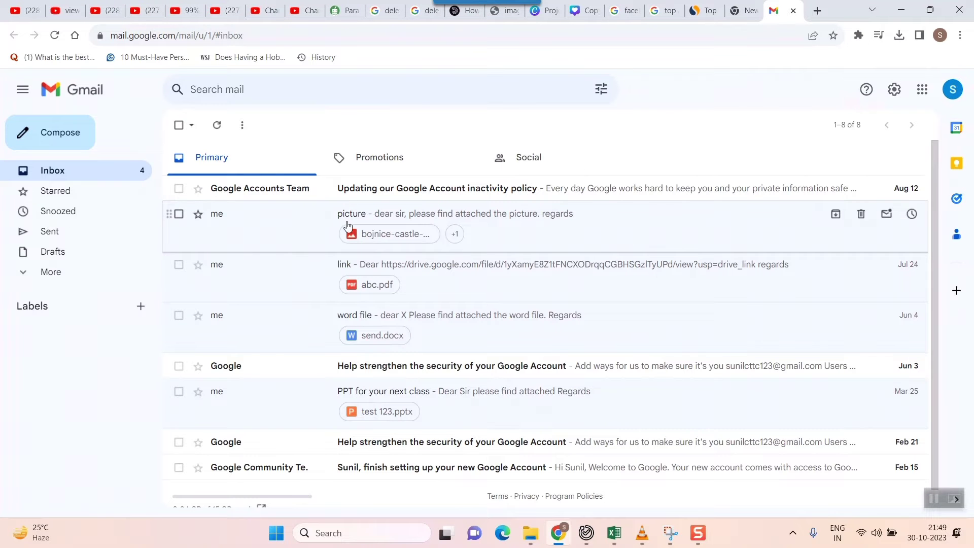
pyautogui.click(50, 141)
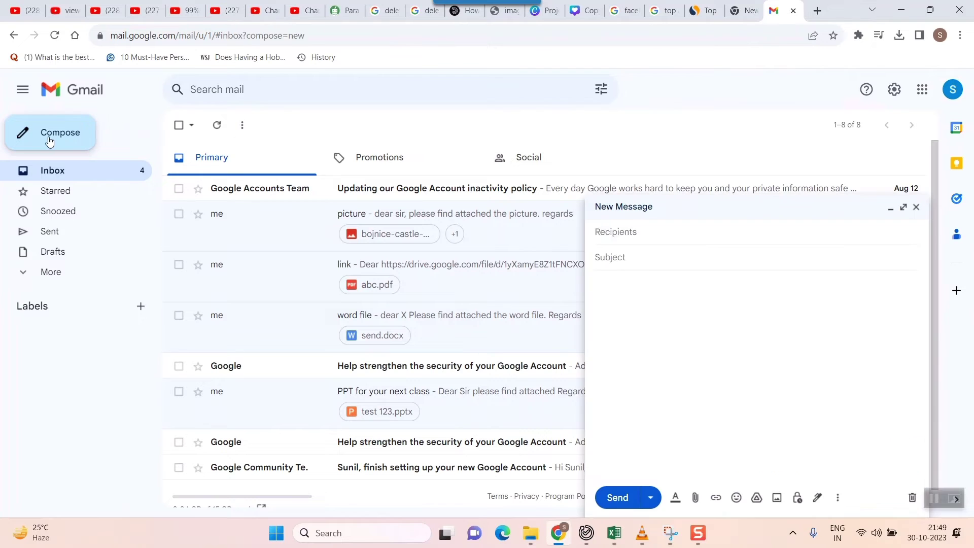
# Address the message to the recipient's e-mail address and give it the subject 'hi'.
pyautogui.click(647, 232)
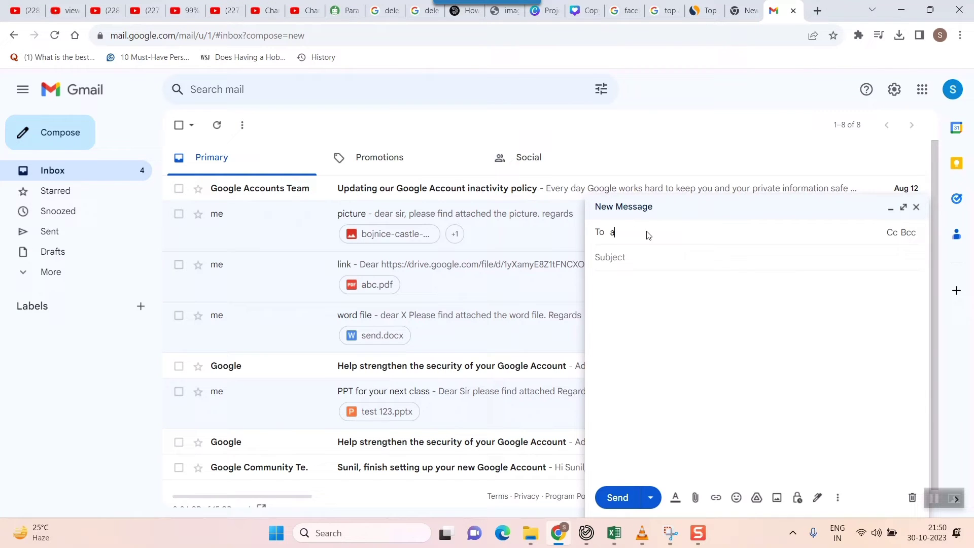
pyautogui.click(654, 274)
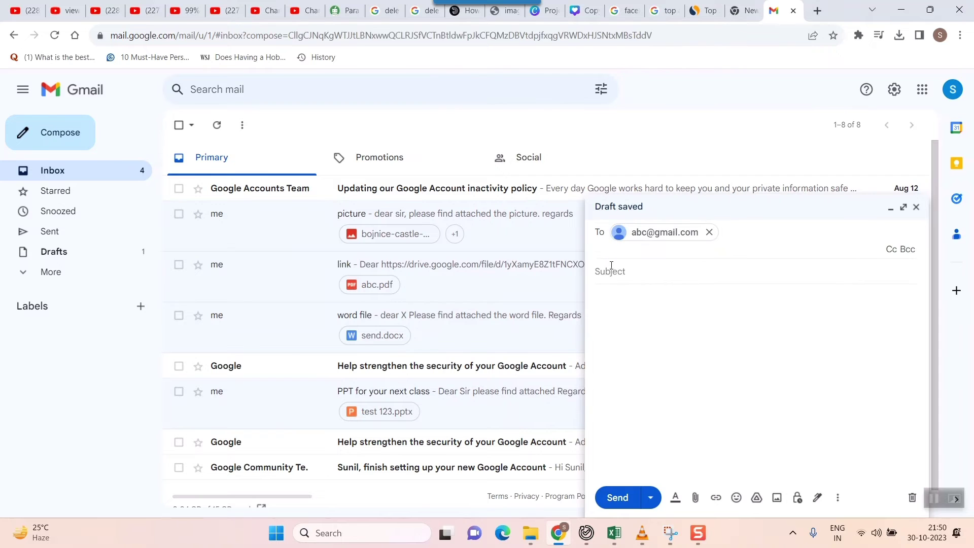
pyautogui.click(604, 272)
pyautogui.write('hi')
pyautogui.press('Tab')
# Write the body 'multiple pdf files as one attachment' and attach New WinRAR ZIP archive from E:\252\New folder.
pyautogui.write('multiple pdf files as one attachment')
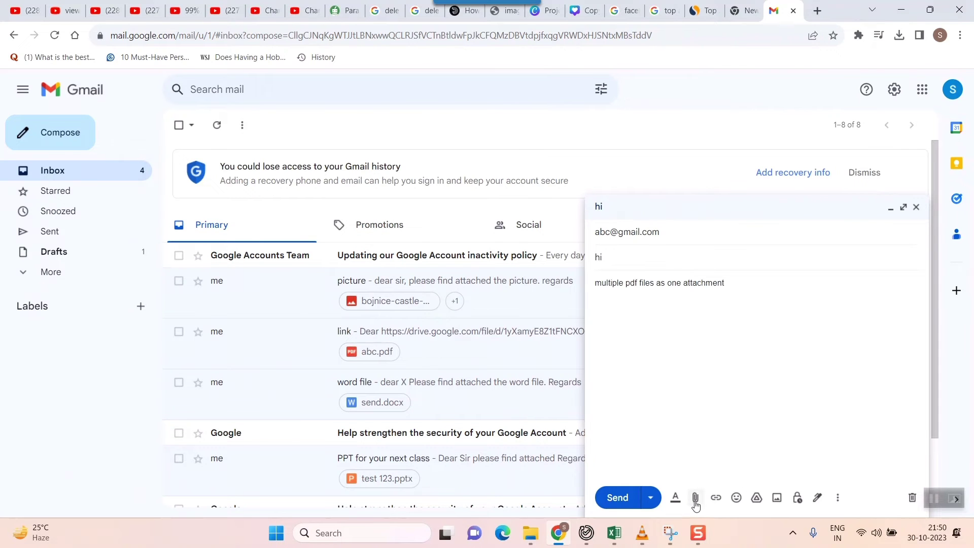
pyautogui.click(696, 500)
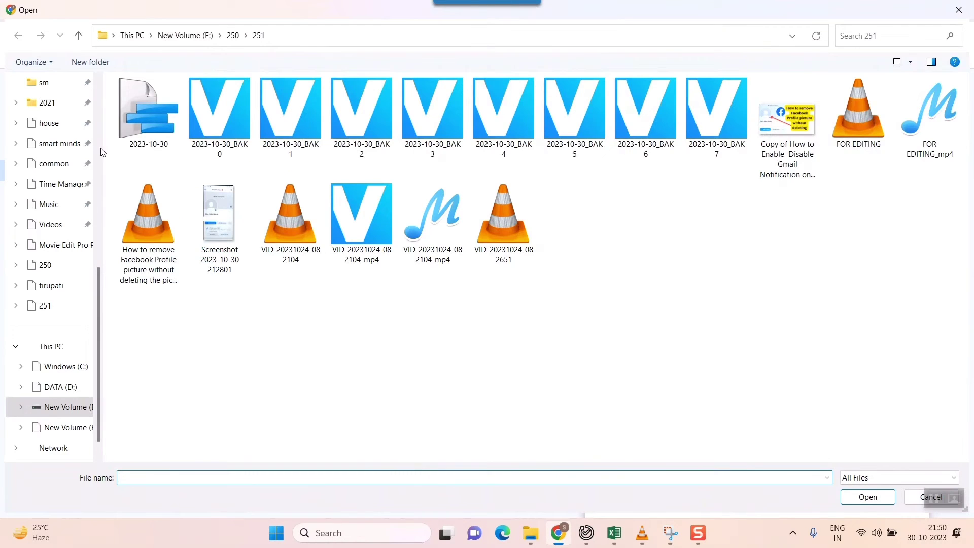
pyautogui.click(55, 266)
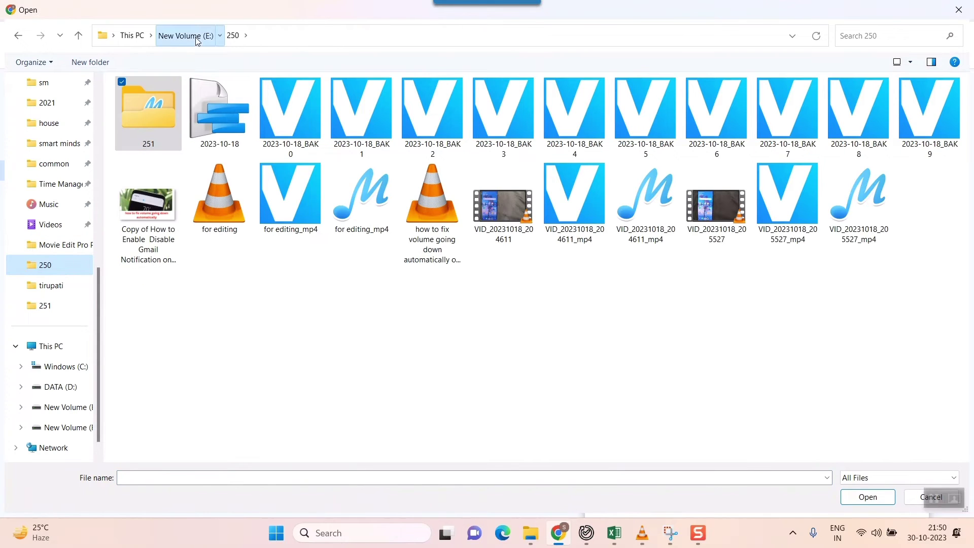
pyautogui.click(218, 35)
pyautogui.click(174, 127)
pyautogui.doubleClick(174, 125)
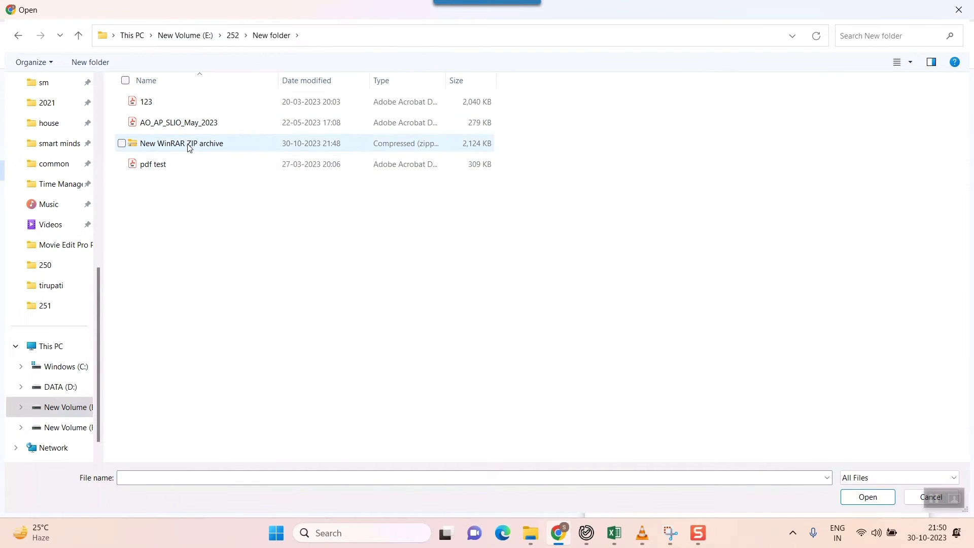
pyautogui.click(184, 146)
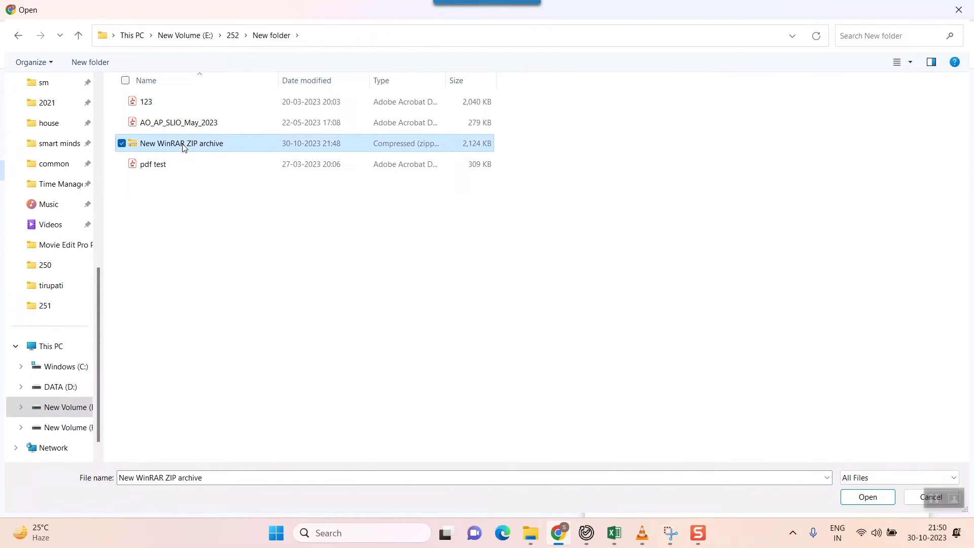
pyautogui.click(869, 498)
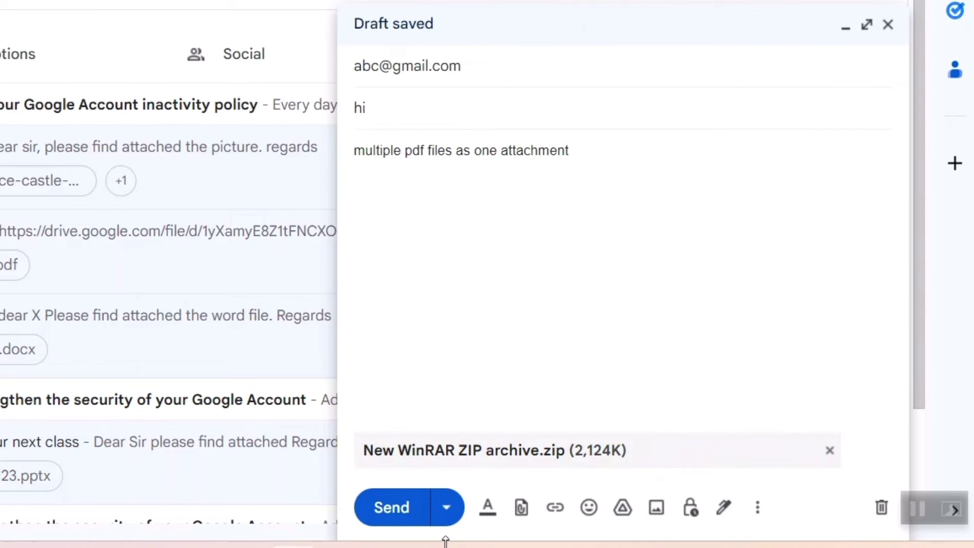
# Send the email carrying New WinRAR ZIP archive.zip (2,124K).
pyautogui.click(388, 510)
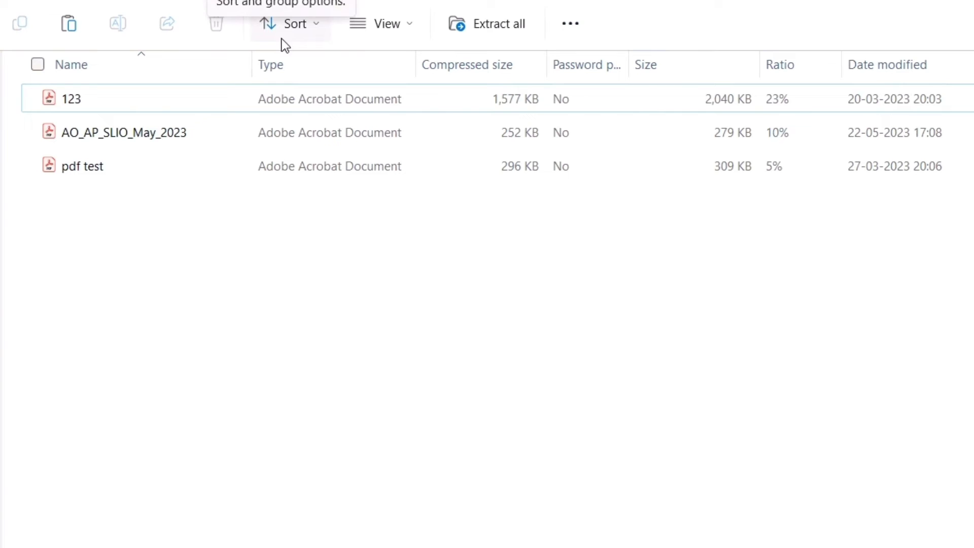
# Extract all files from the downloaded ZIP into a New WinRAR ZIP archive folder.
pyautogui.click(488, 26)
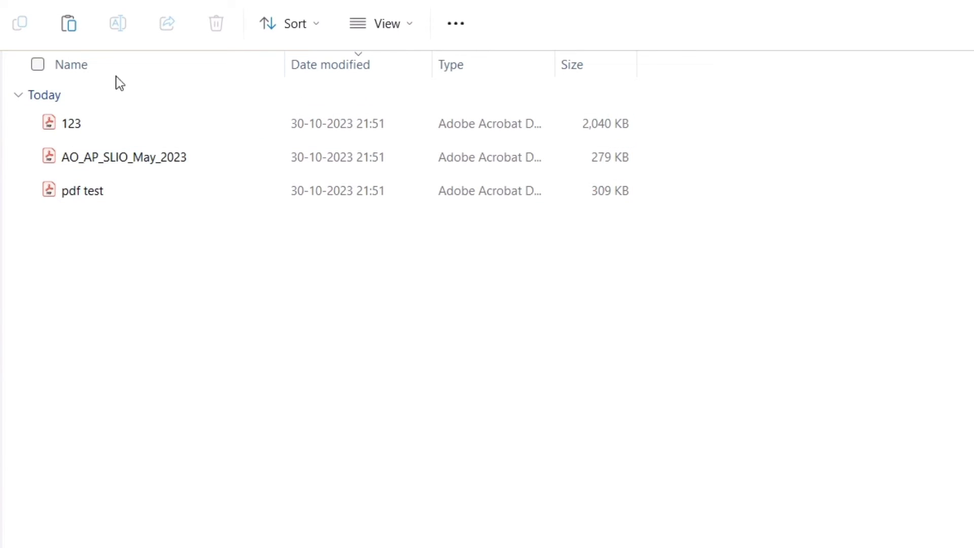
# Open the extracted New WinRAR ZIP archive folder and select its three PDFs.
pyautogui.hotkey('alt', 'Left')
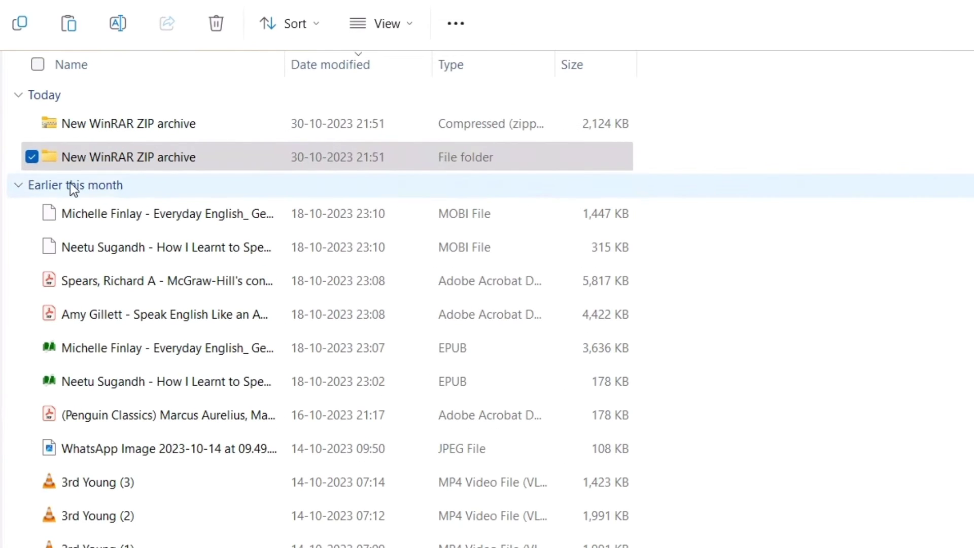
pyautogui.doubleClick(103, 157)
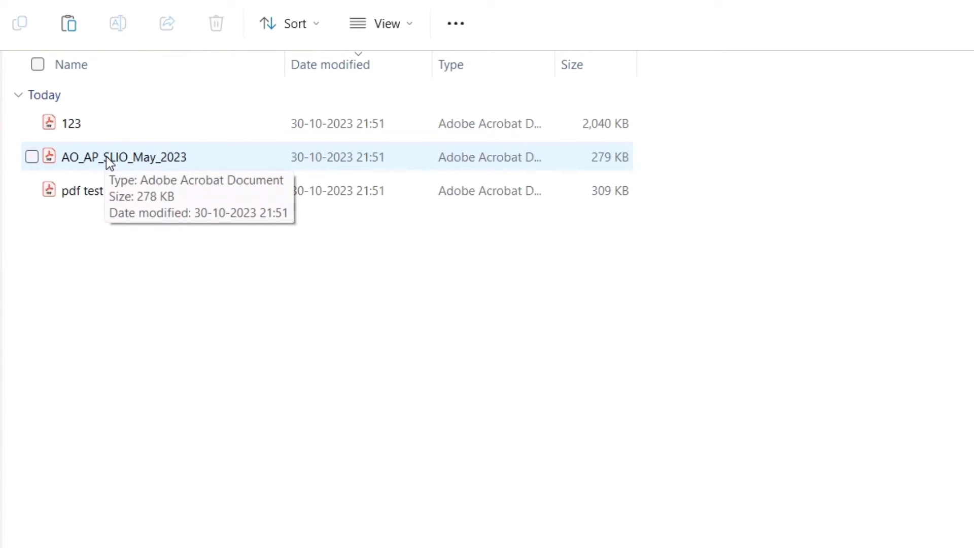
pyautogui.moveTo(107, 256); pyautogui.dragTo(100, 99)
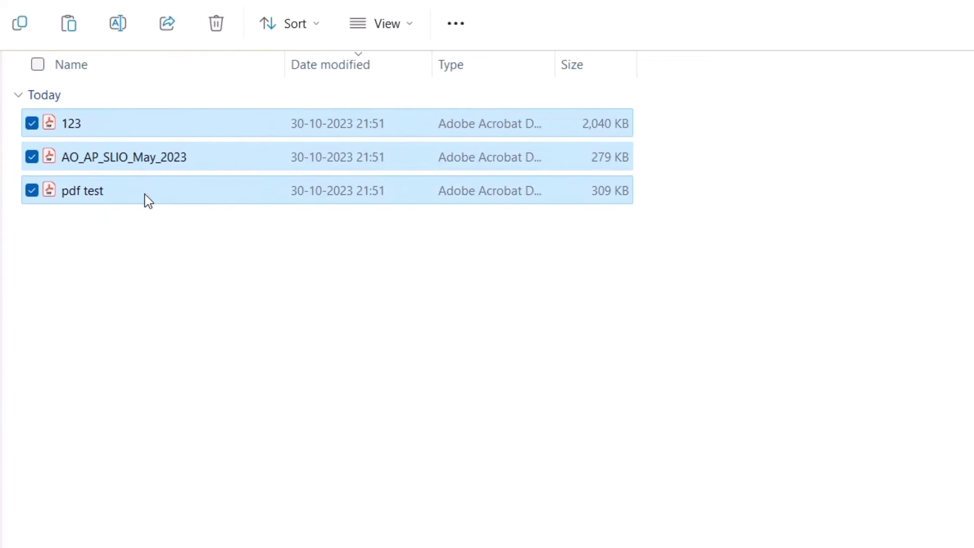